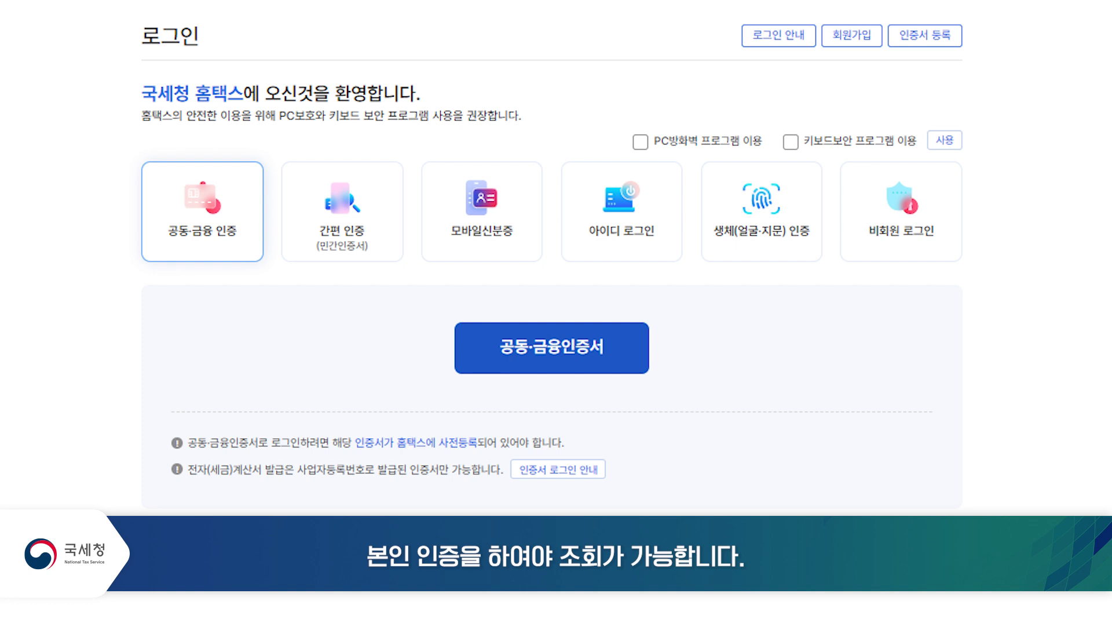
Log in with the joint/financial certificate and open the regular return (정기신고) for separately taxed income under 종합소득세 신고.
left_click(548, 355)
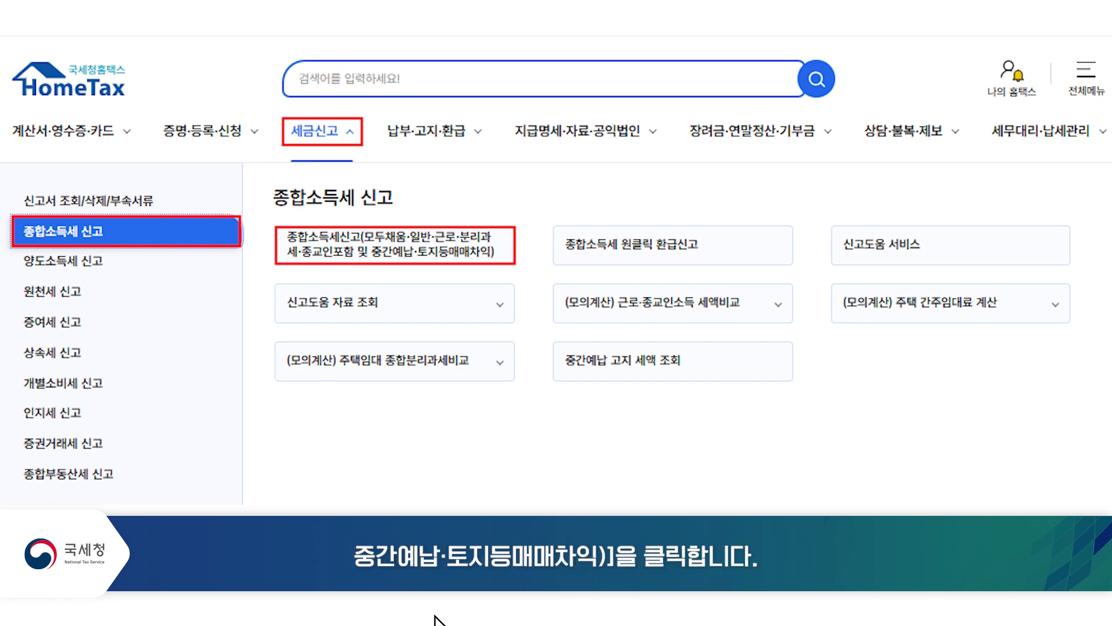
left_click(409, 250)
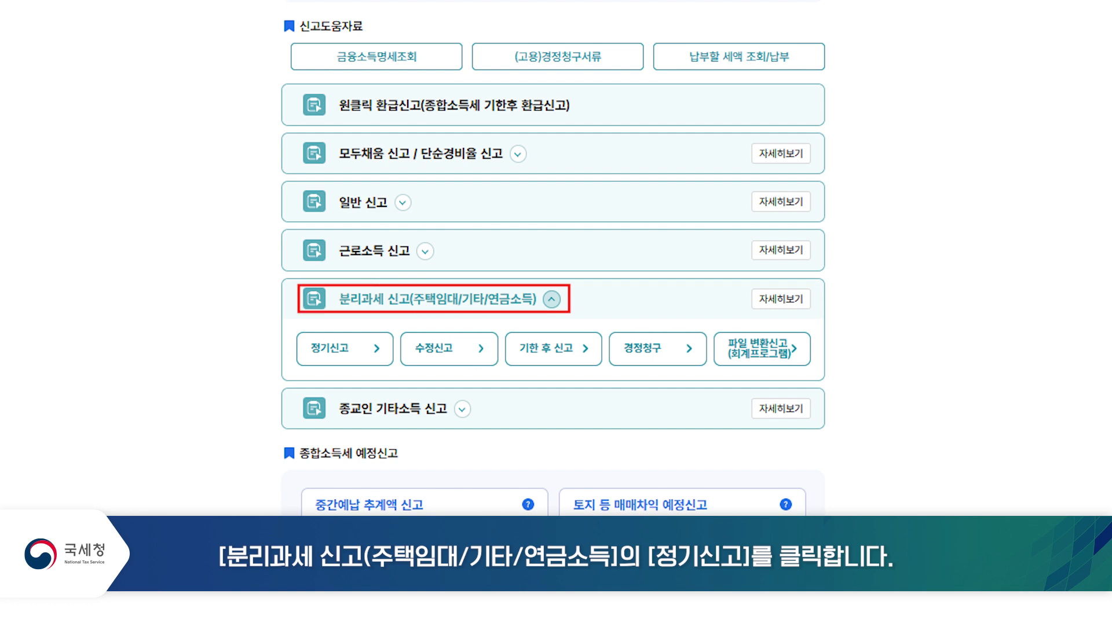
left_click(344, 352)
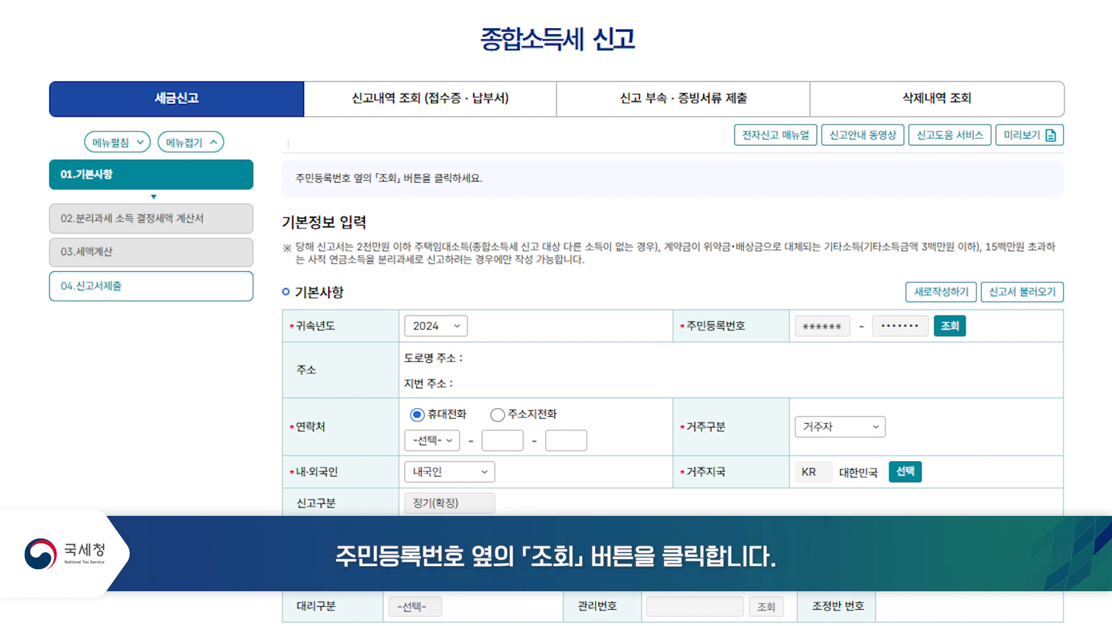
Retrieve the taxpayer's basic information by resident registration number for 2024, then save it and continue to the separate taxation calculation.
left_click(951, 327)
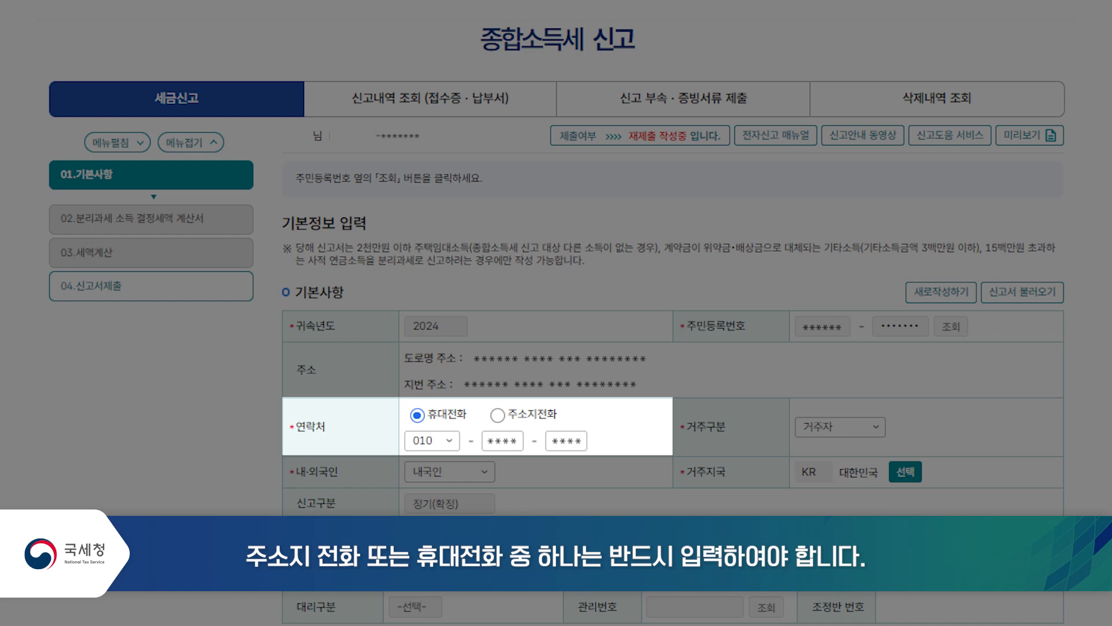
scroll(556, 313, "down", 4)
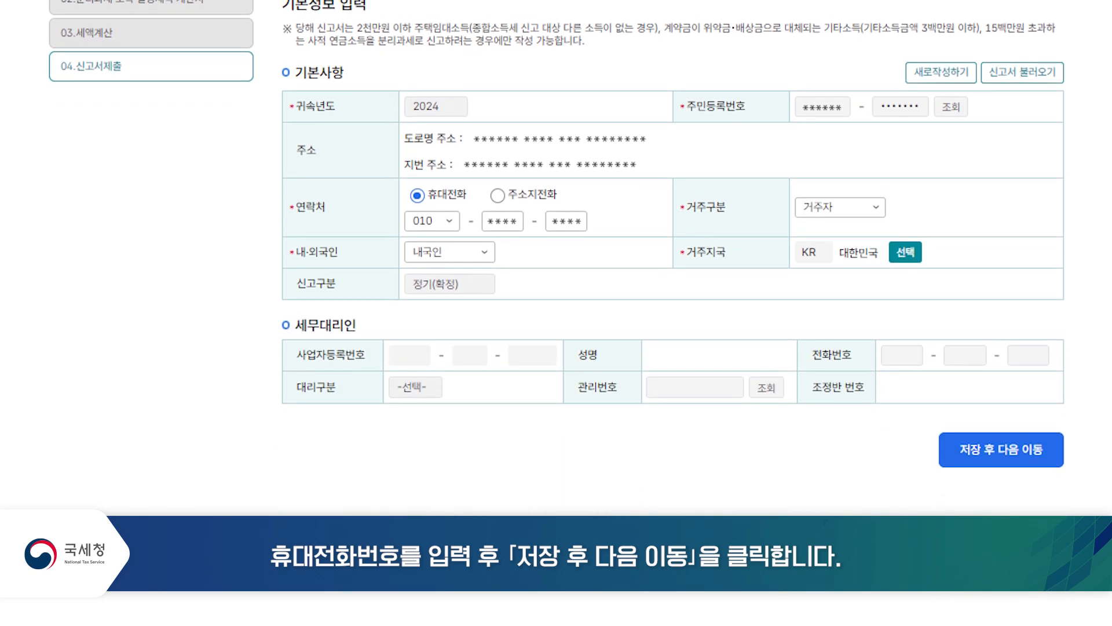
left_click(1004, 452)
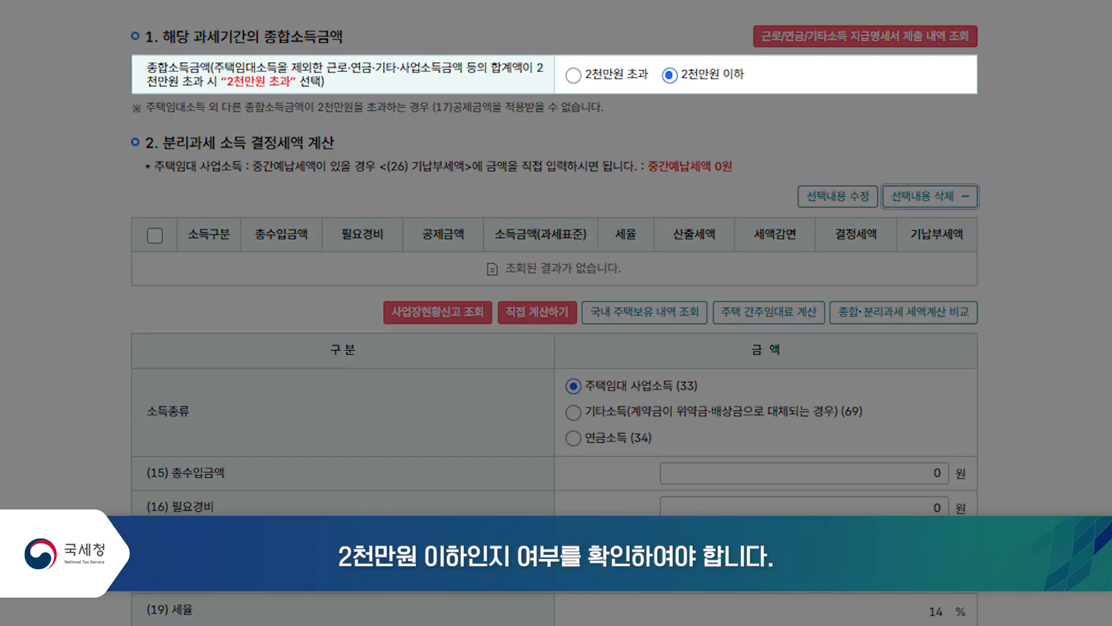
Load both rental properties from the business status report (사업장현황신고), calculate their totals and apply them to the separate taxation calculation.
scroll(555, 313, "down", 5)
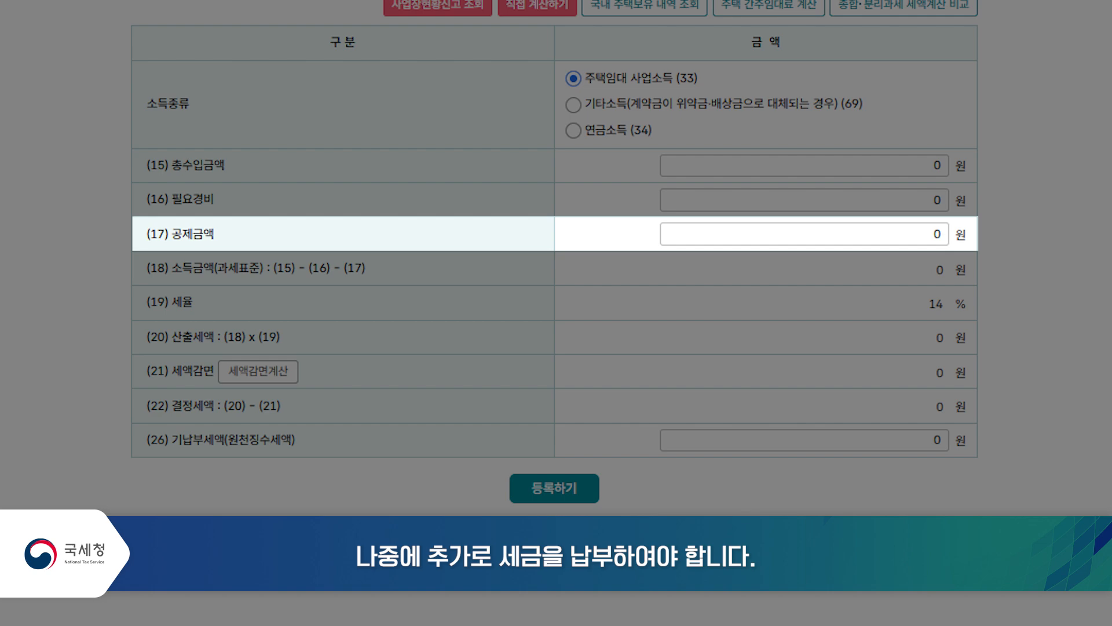
scroll(554, 312, "up", 5)
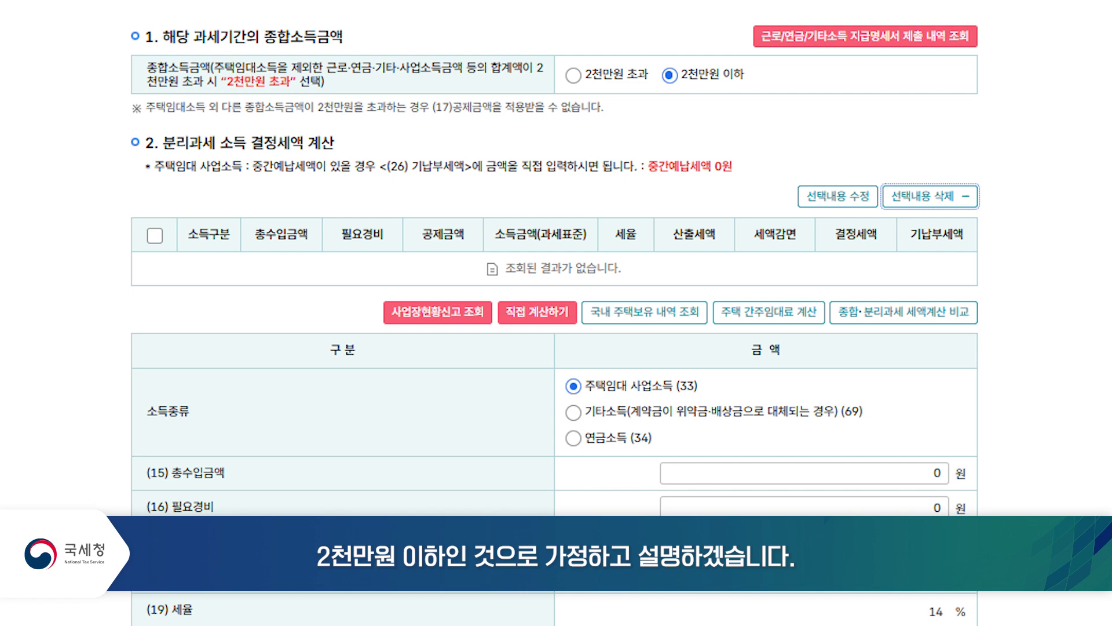
scroll(554, 313, "down", 5)
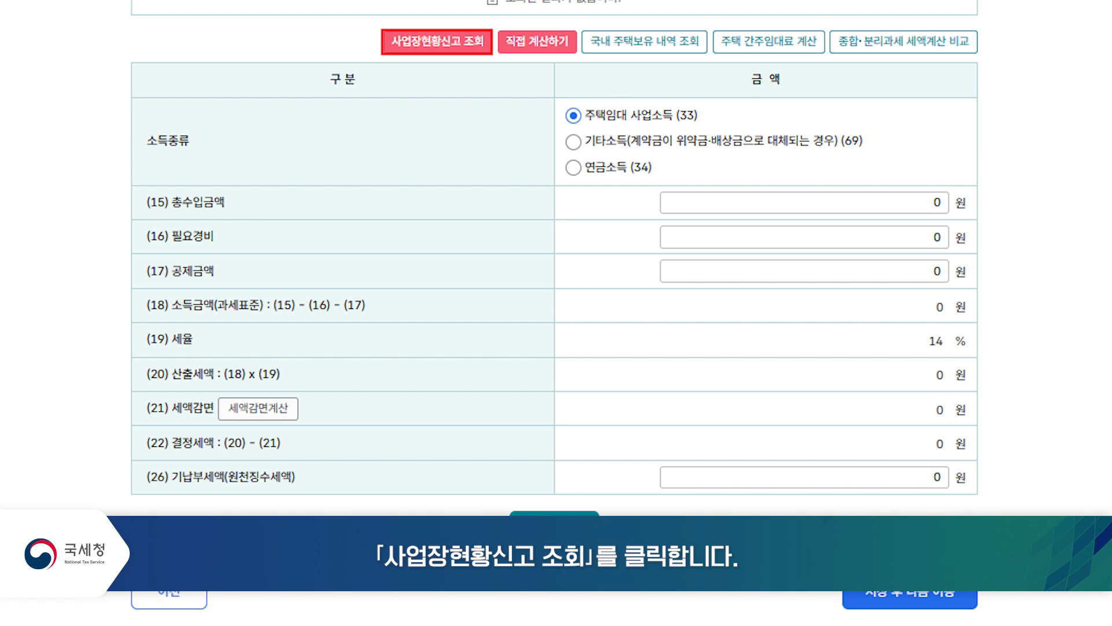
left_click(438, 43)
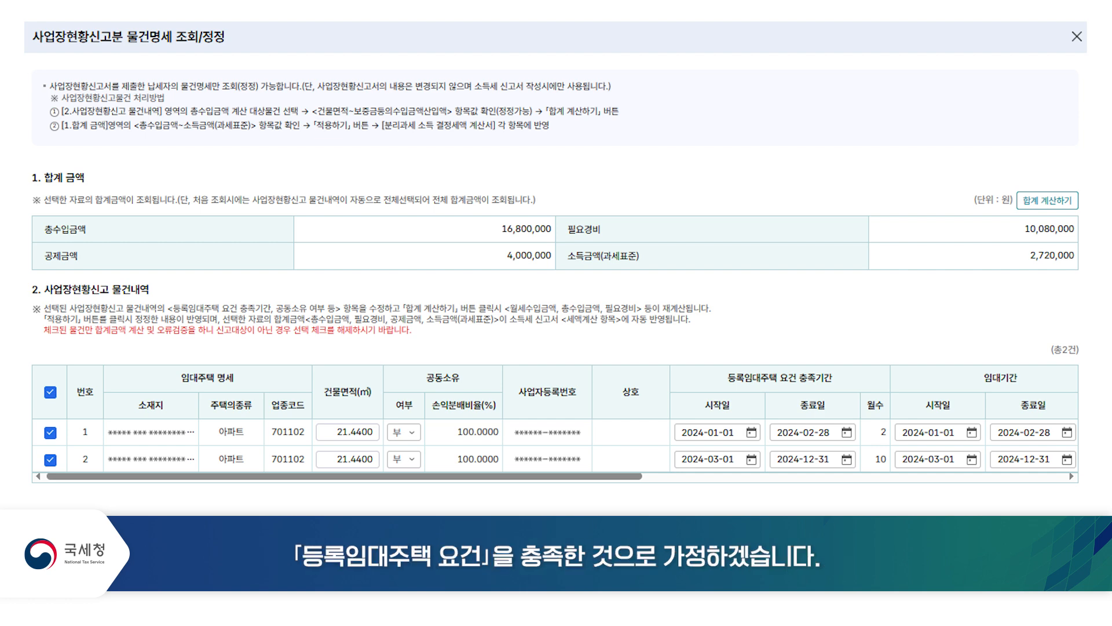
left_click(1046, 201)
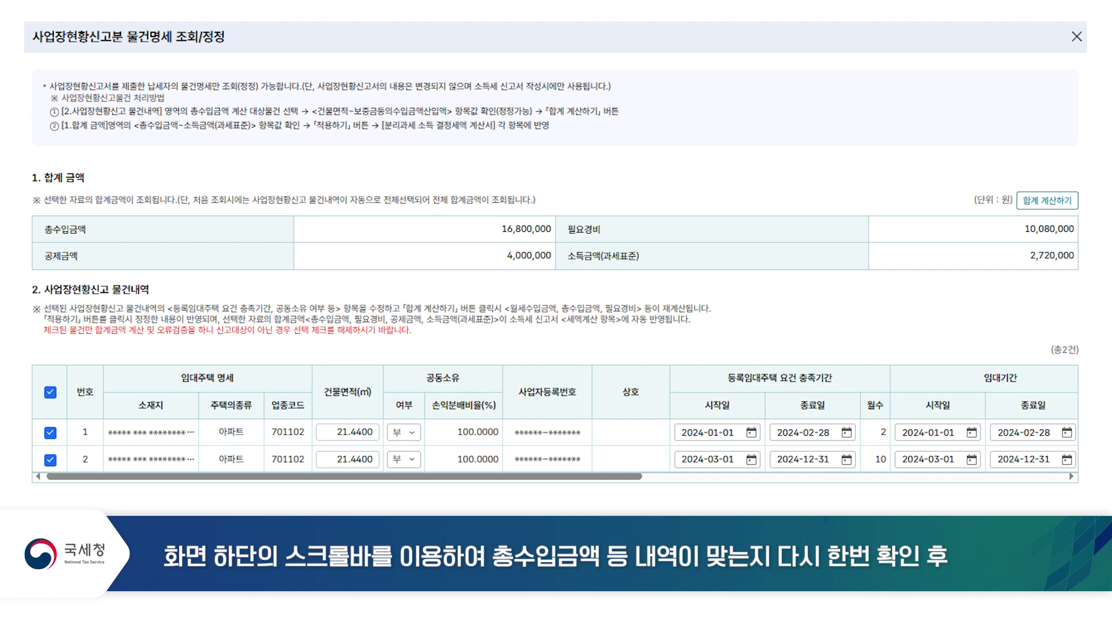
scroll(556, 261, "down", 5)
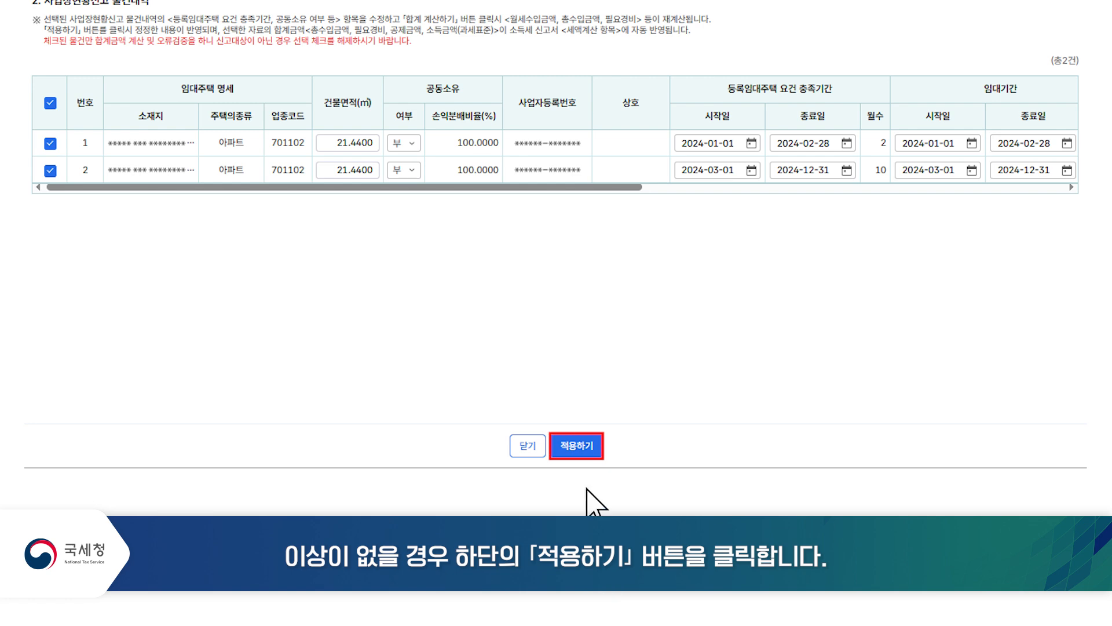
left_click(578, 446)
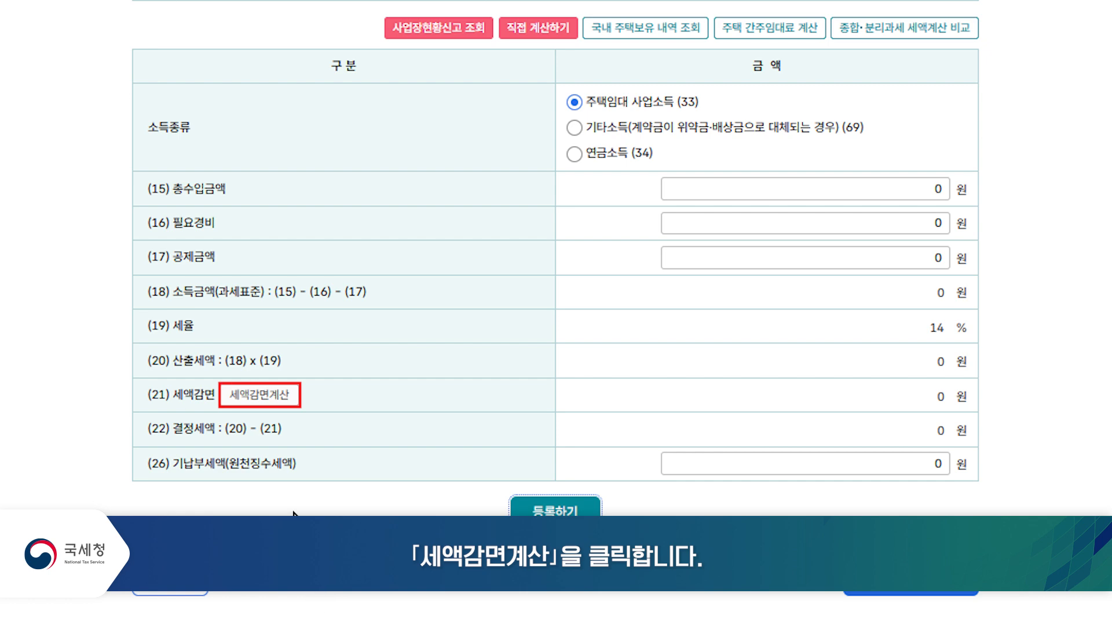
Add a business place to the small-housing tax reduction application and import the second rental house from the business status report.
left_click(262, 394)
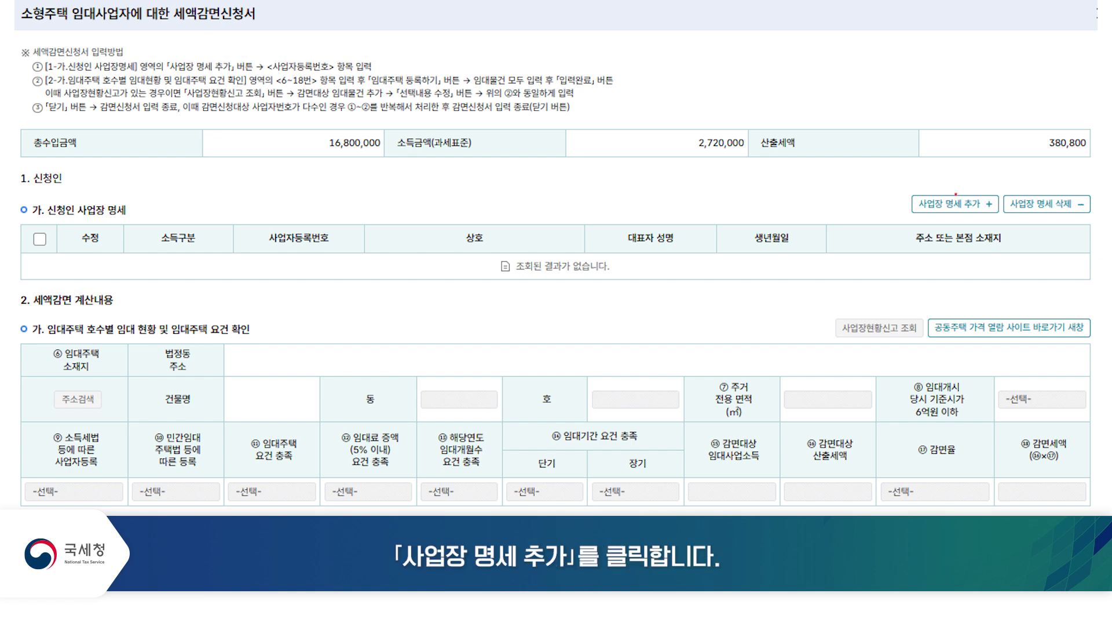
left_click(956, 206)
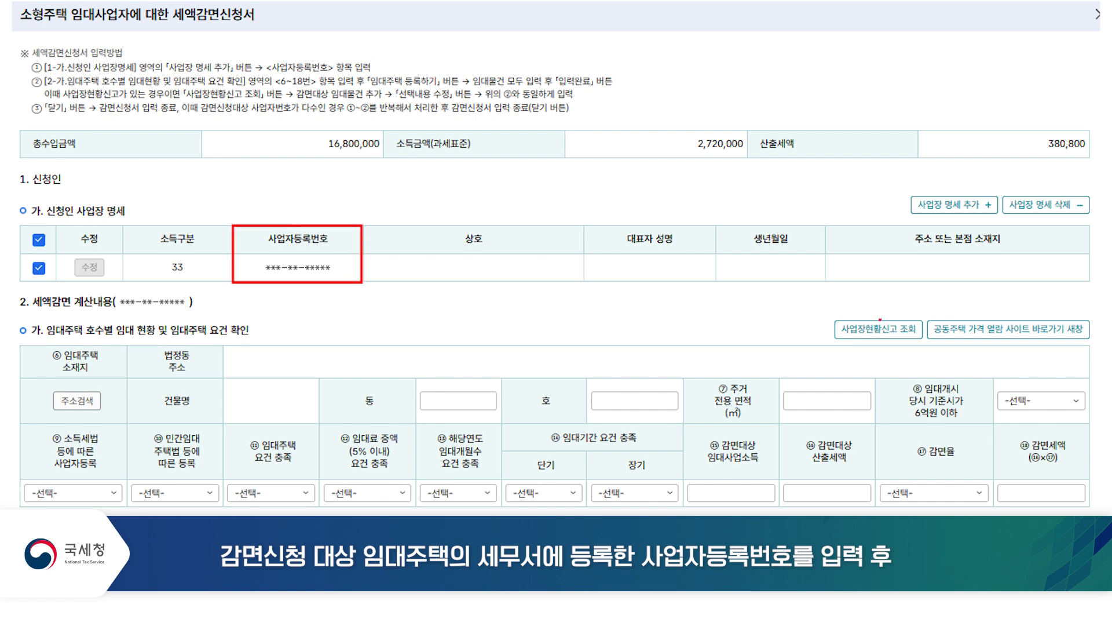
left_click(885, 332)
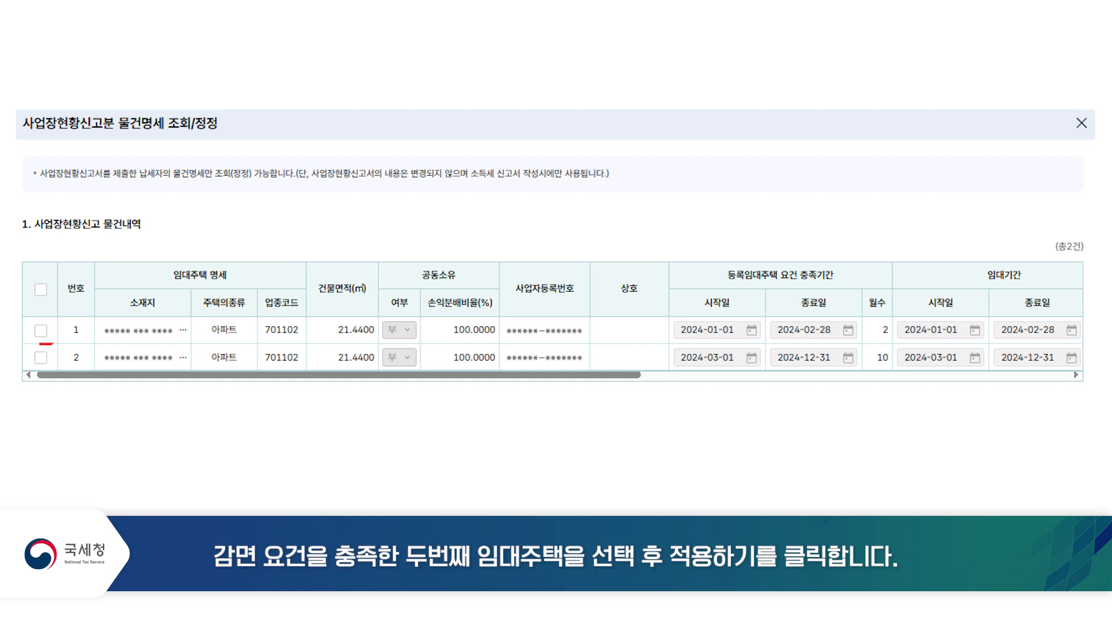
left_click(41, 357)
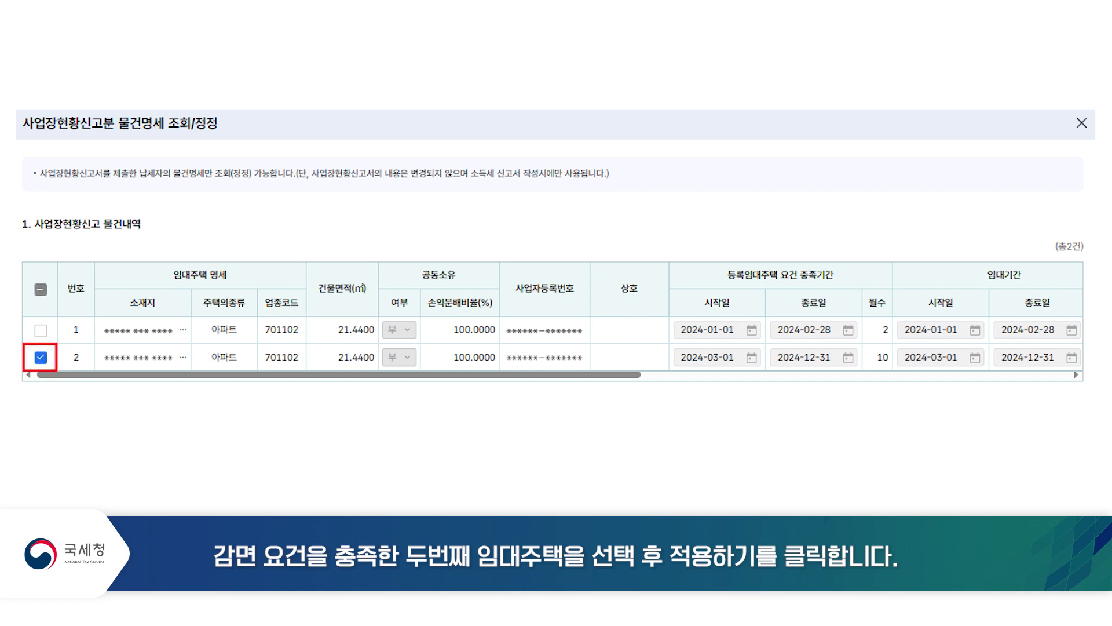
scroll(552, 313, "down", 7)
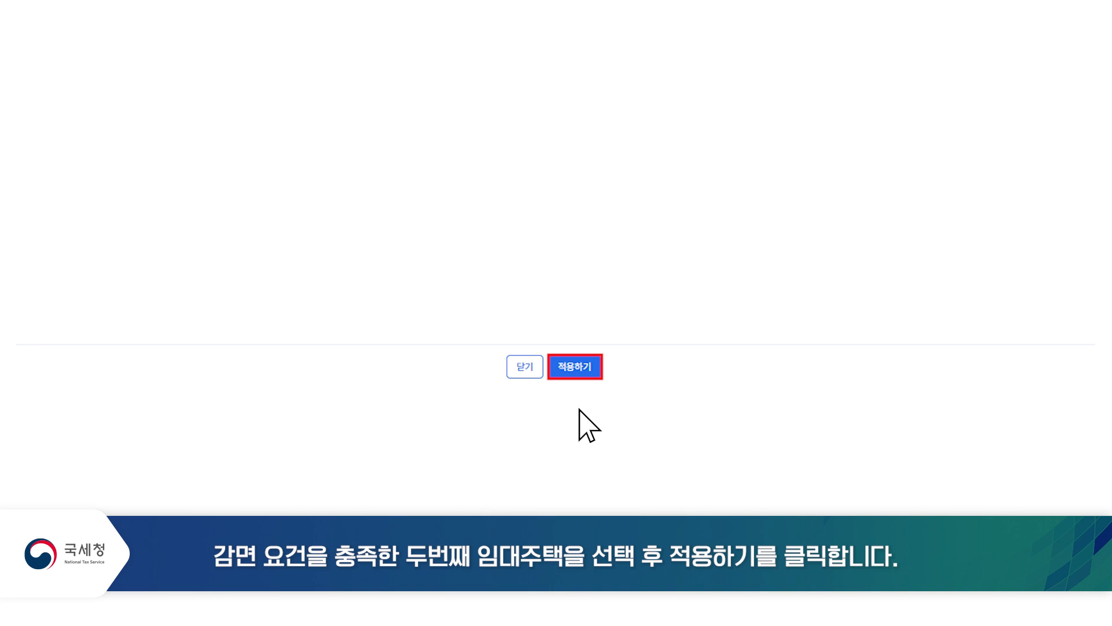
left_click(576, 374)
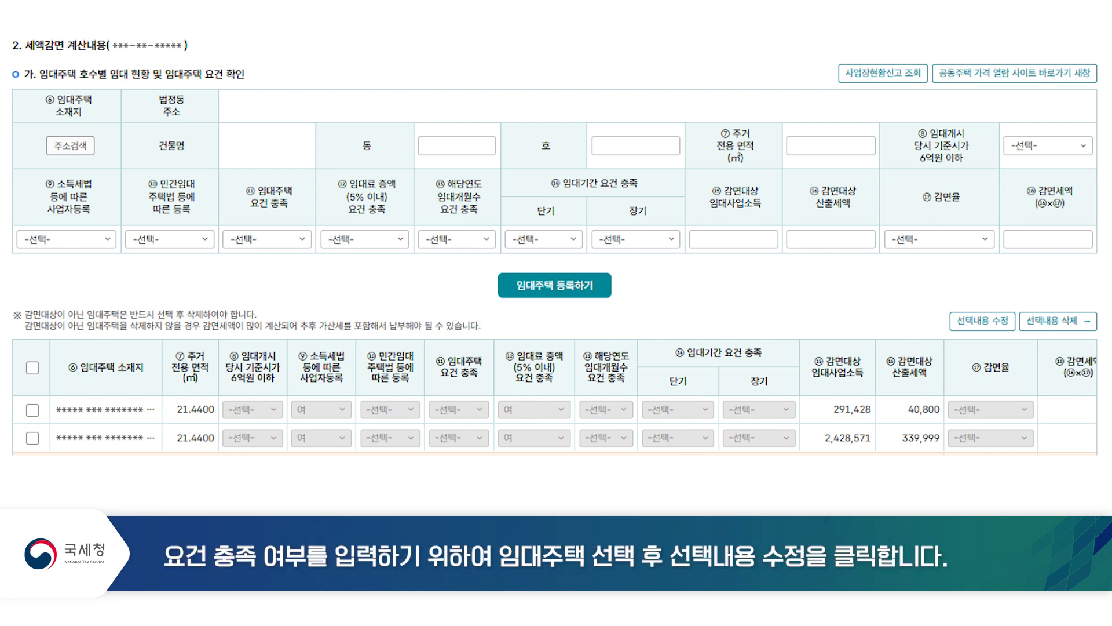
Register the second rental house's reduction requirements as short-term (단기) with the rate 1호 단기 30%, then complete the reduction application.
left_click(33, 438)
left_click(986, 323)
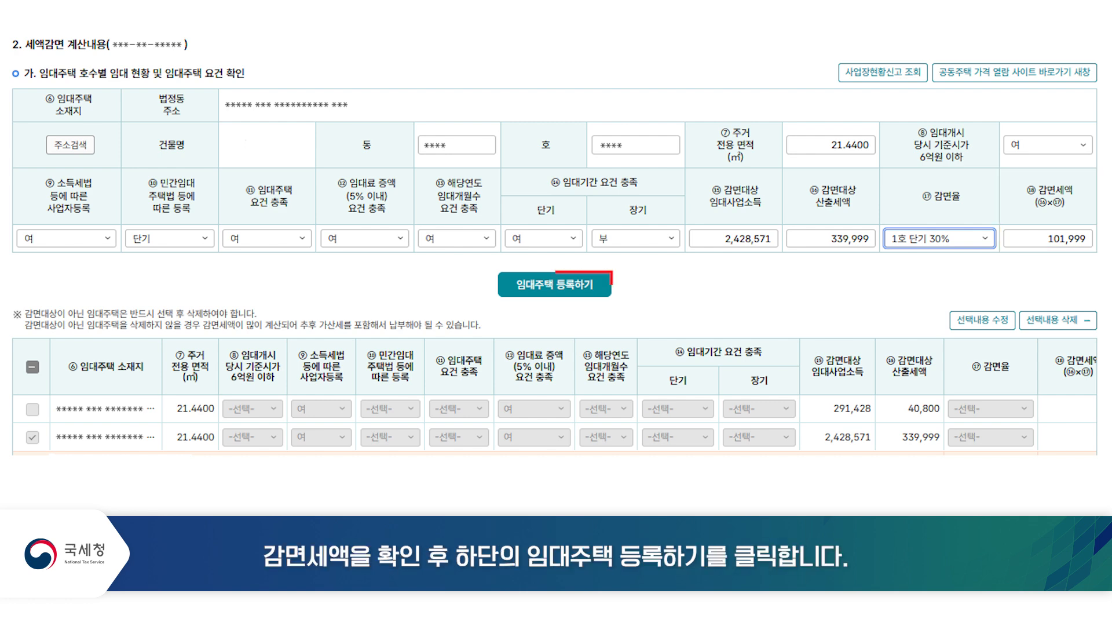
left_click(559, 283)
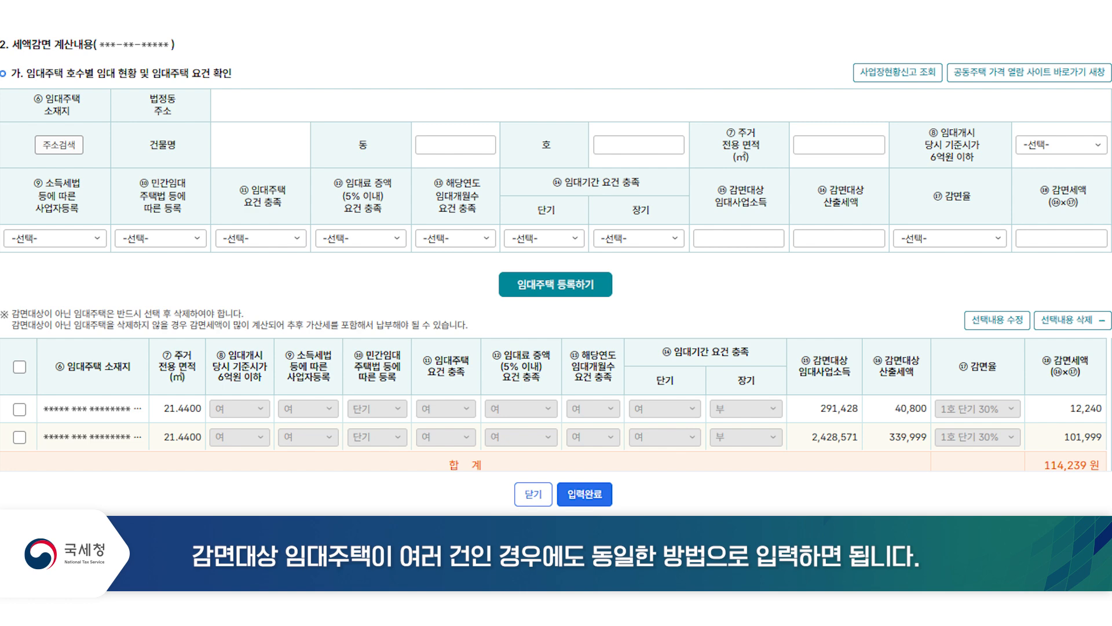
scroll(556, 261, "down", 2)
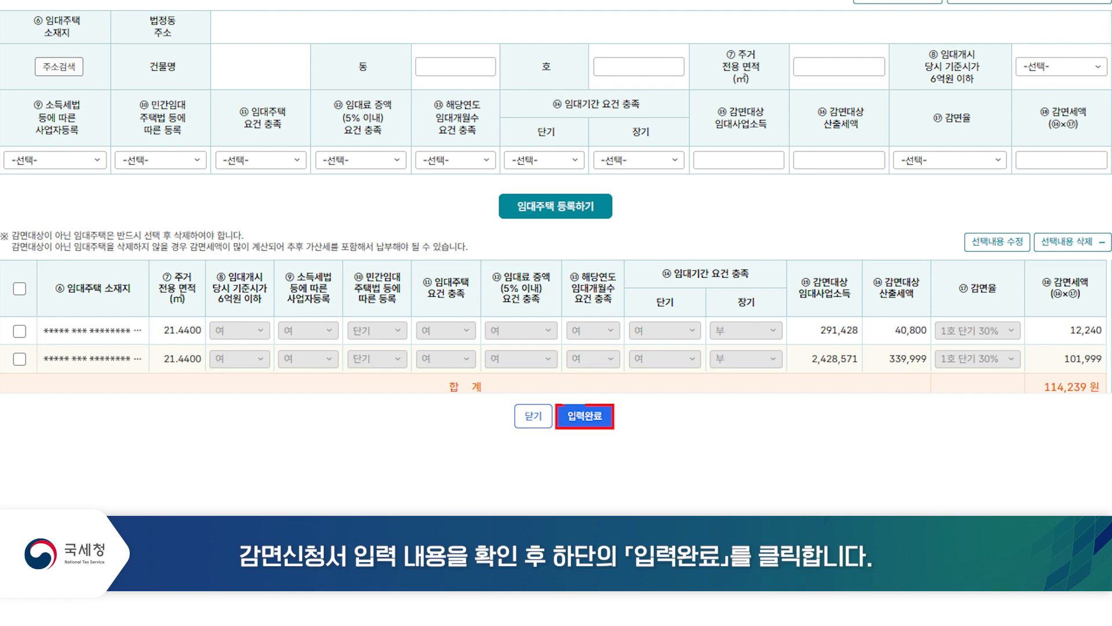
left_click(587, 416)
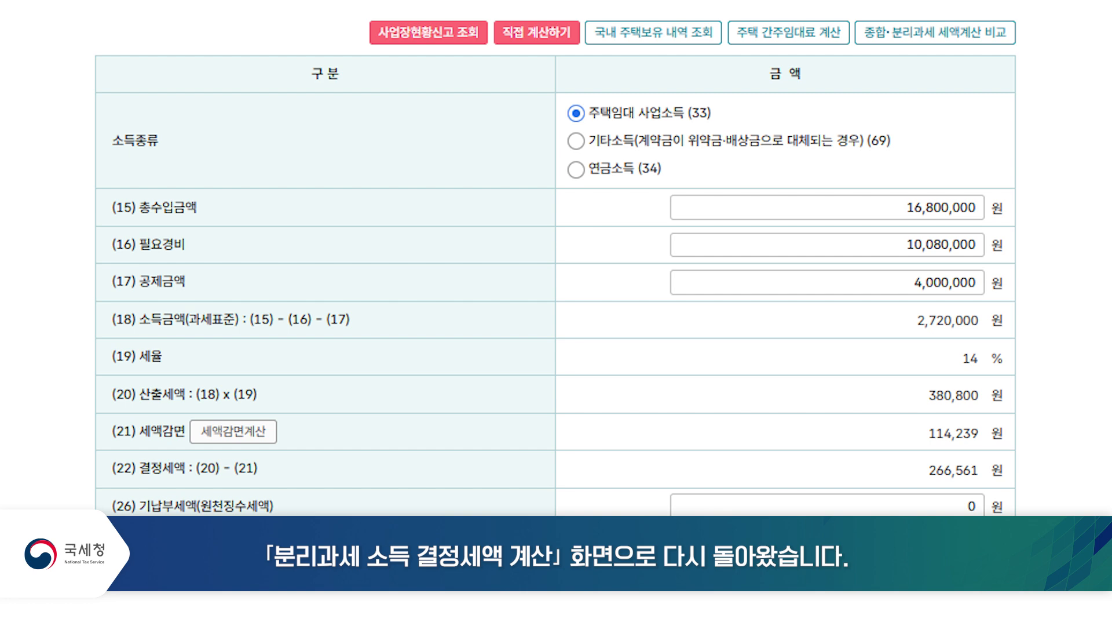
Register the housing rental income entry with its tax reduction, then save and continue to the tax calculation.
scroll(555, 257, "down", 2)
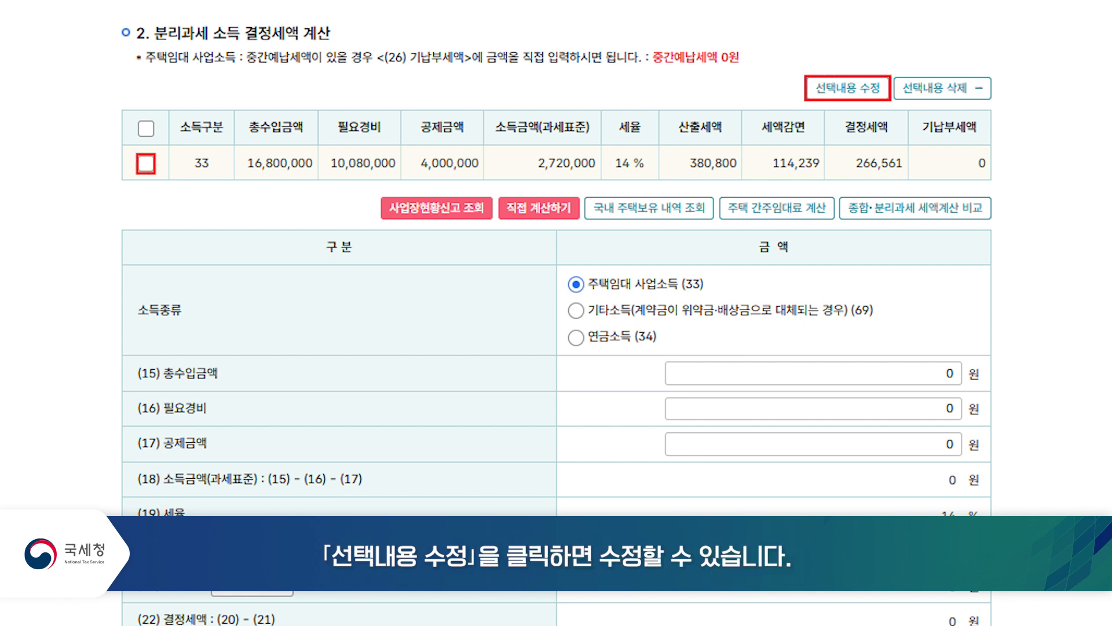
scroll(556, 312, "down", 5)
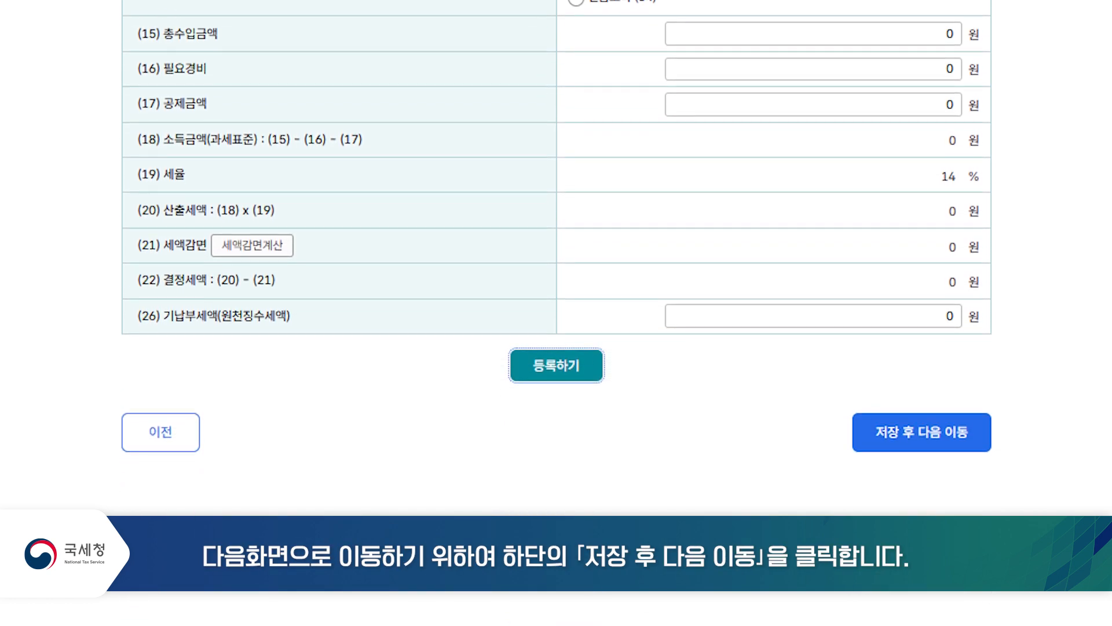
left_click(925, 432)
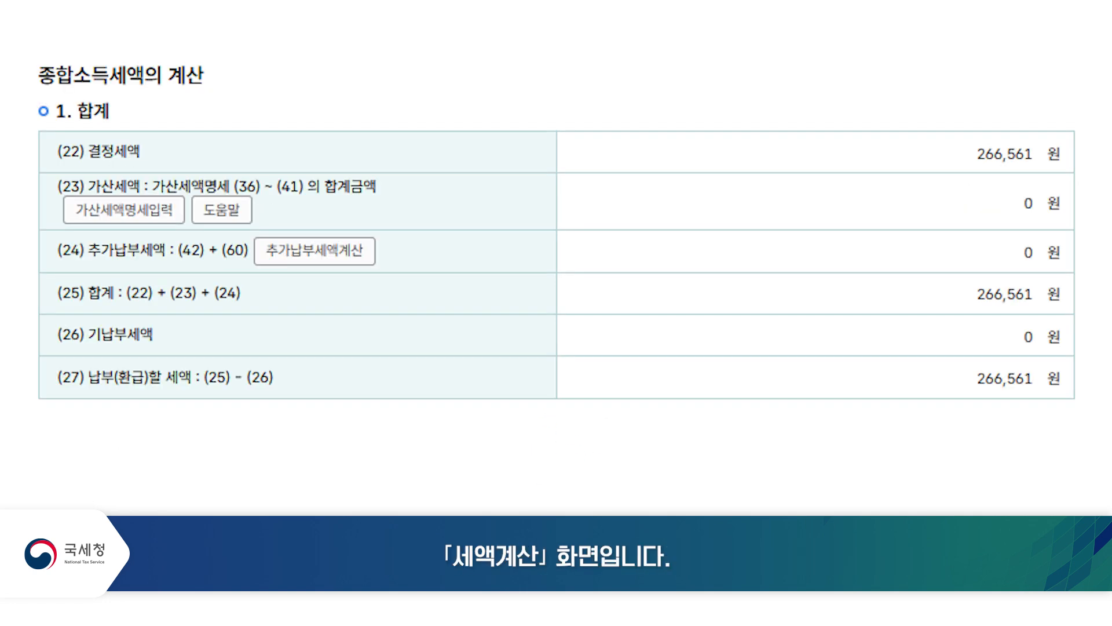
Check the penalty tax details without applying any, then agree to the filing declaration and proceed to the submission screen.
left_click(128, 210)
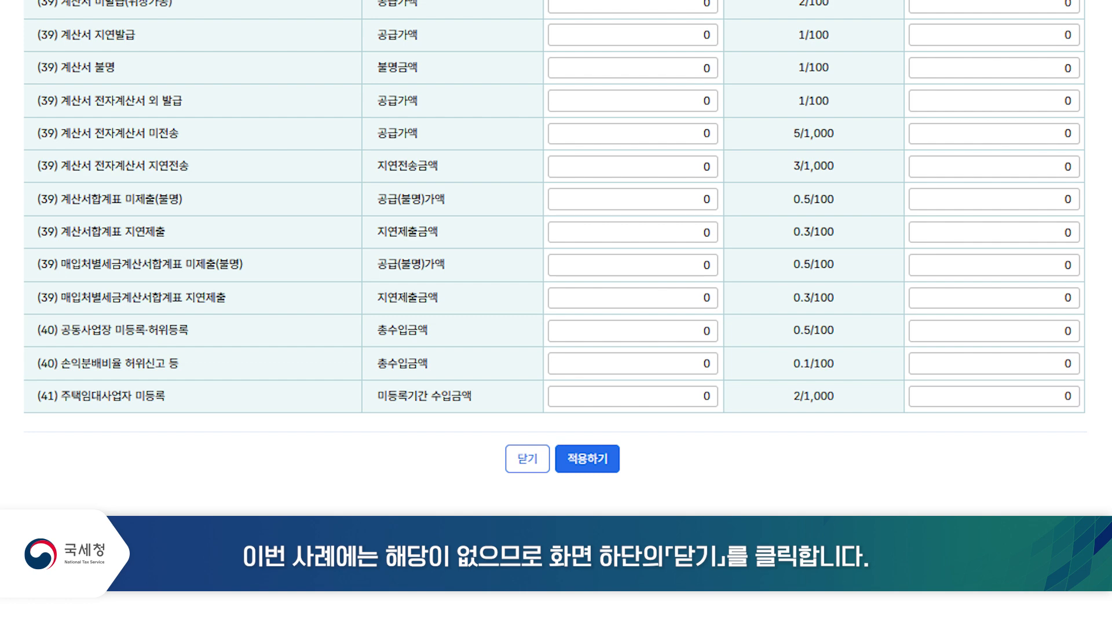
left_click(528, 460)
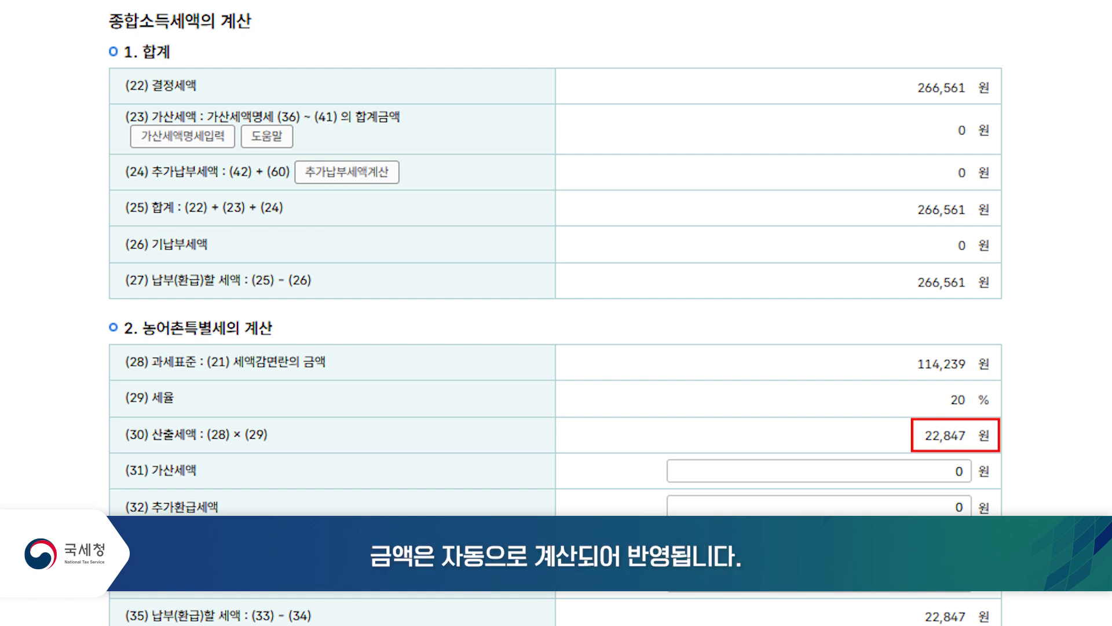
scroll(555, 261, "down", 5)
scroll(555, 296, "down", 2)
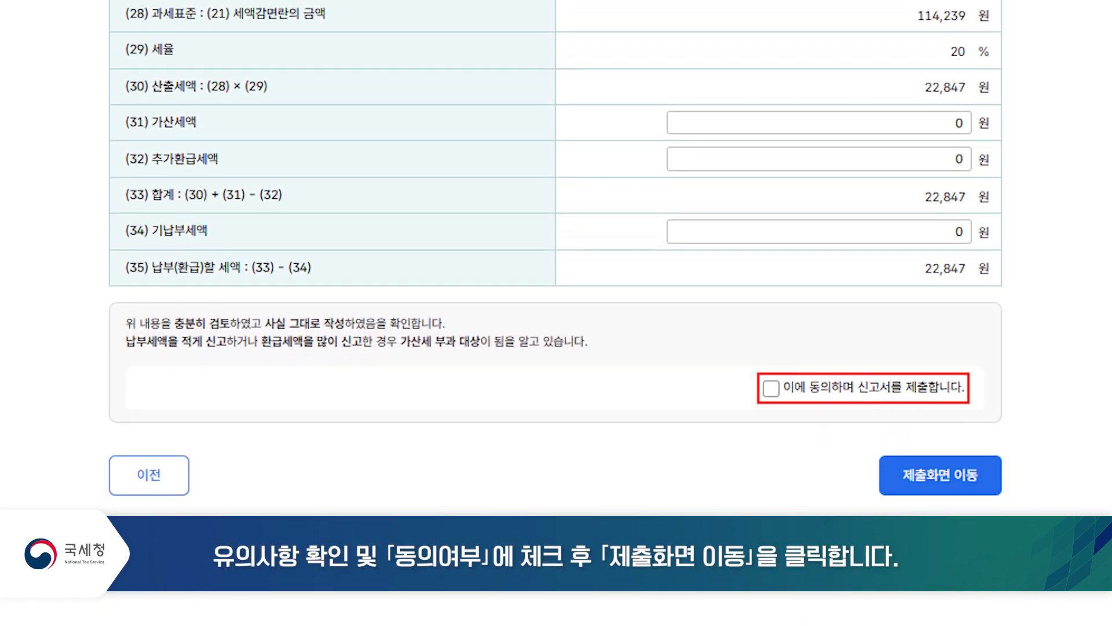
left_click(771, 388)
left_click(940, 476)
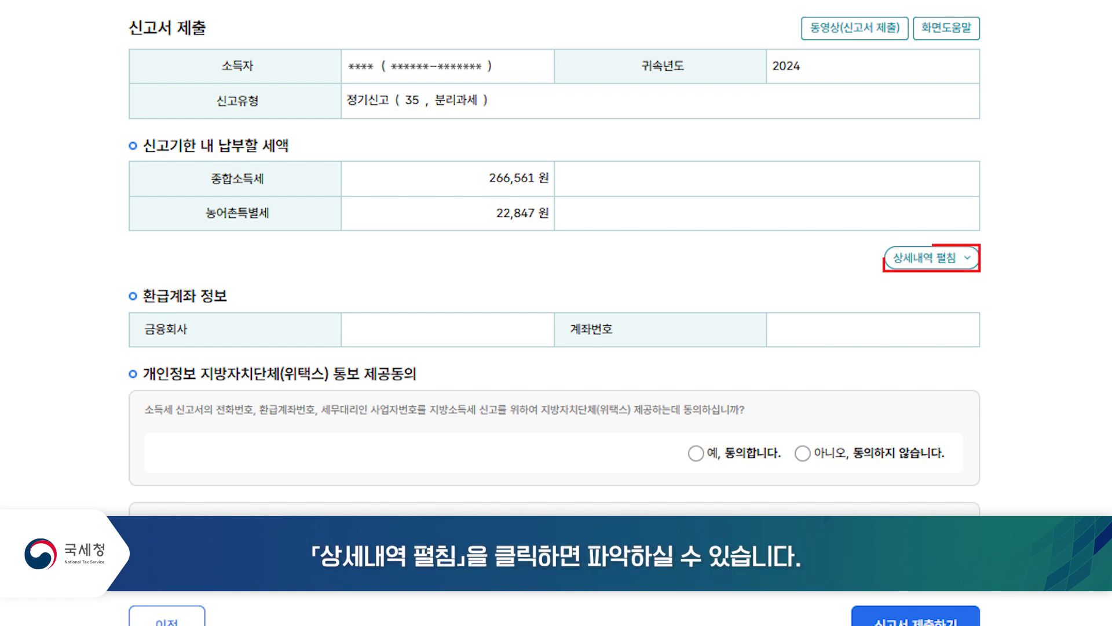
Expand the payable tax details for review, consent to sharing personal information with the local government, and submit the return.
left_click(937, 261)
scroll(550, 289, "down", 5)
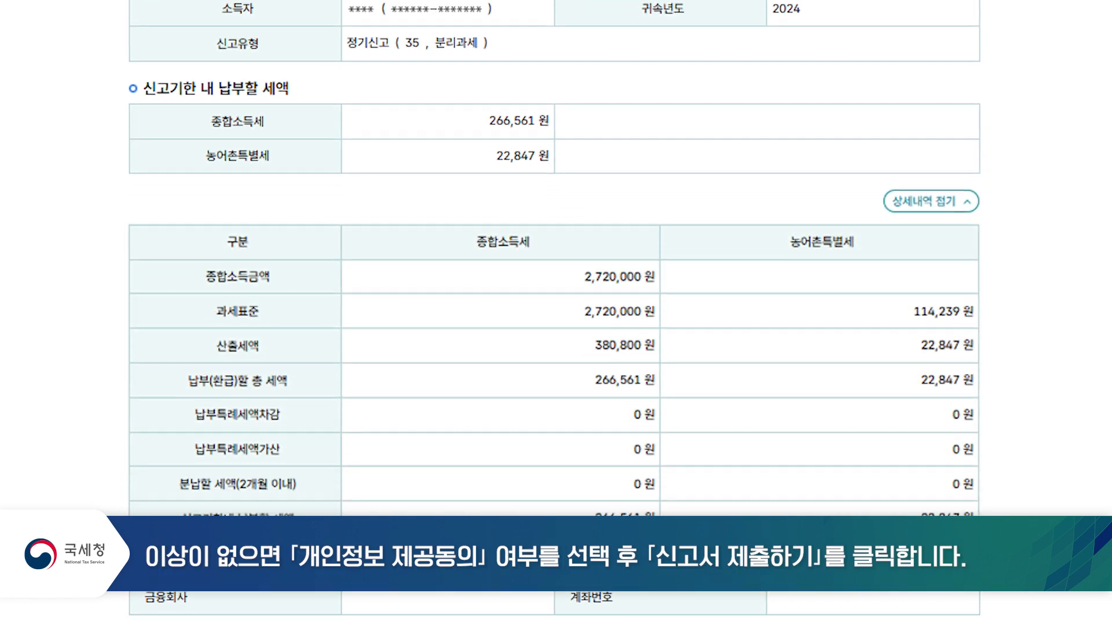
scroll(550, 261, "down", 3)
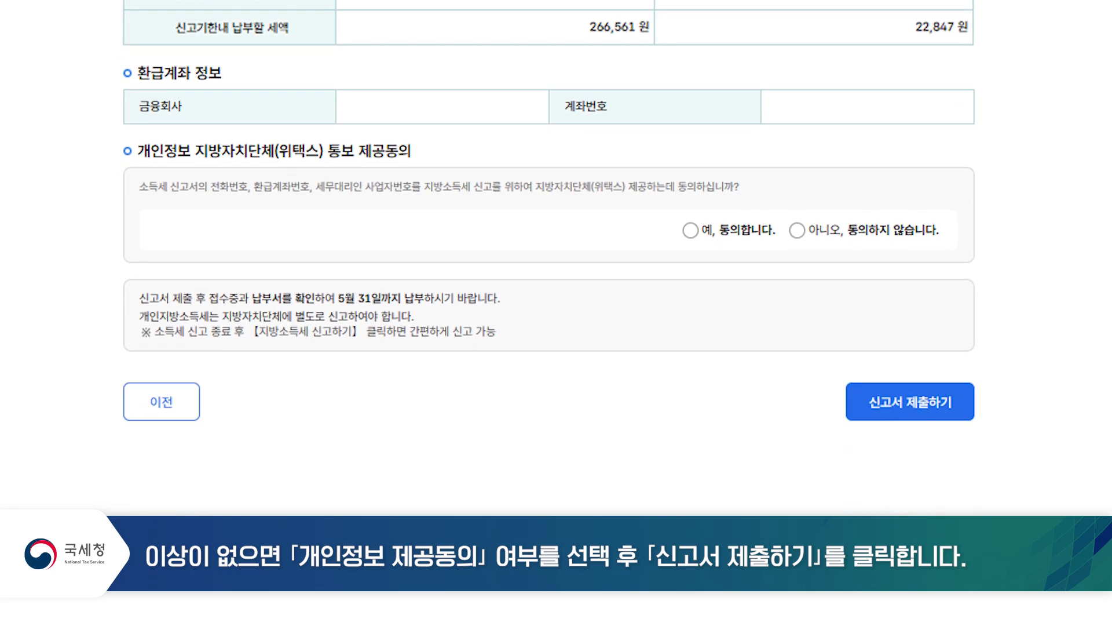
left_click(691, 230)
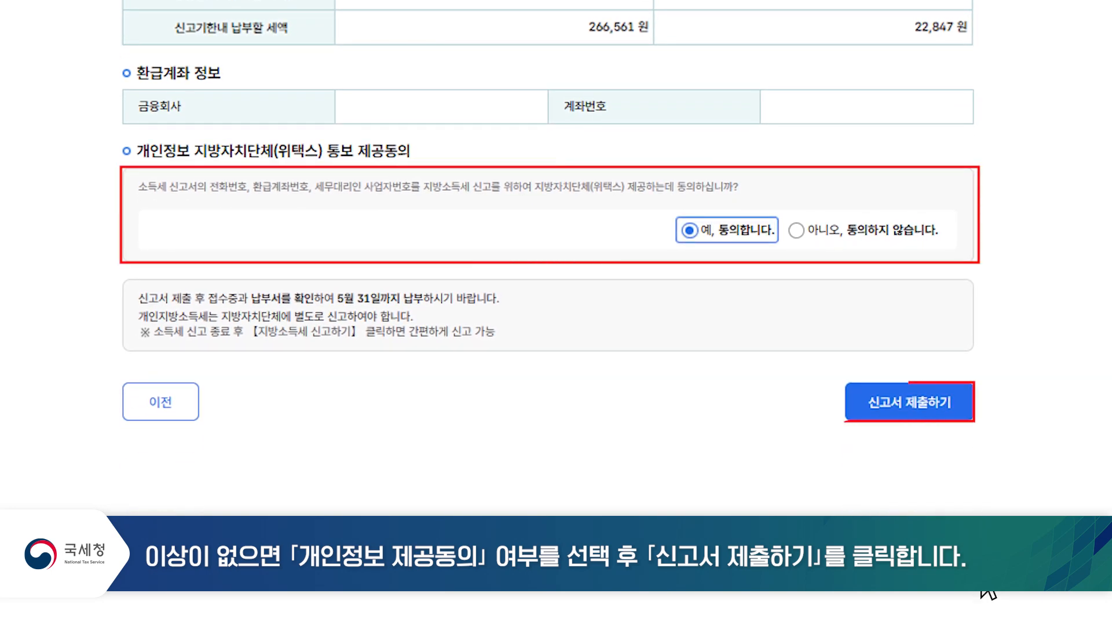
left_click(915, 406)
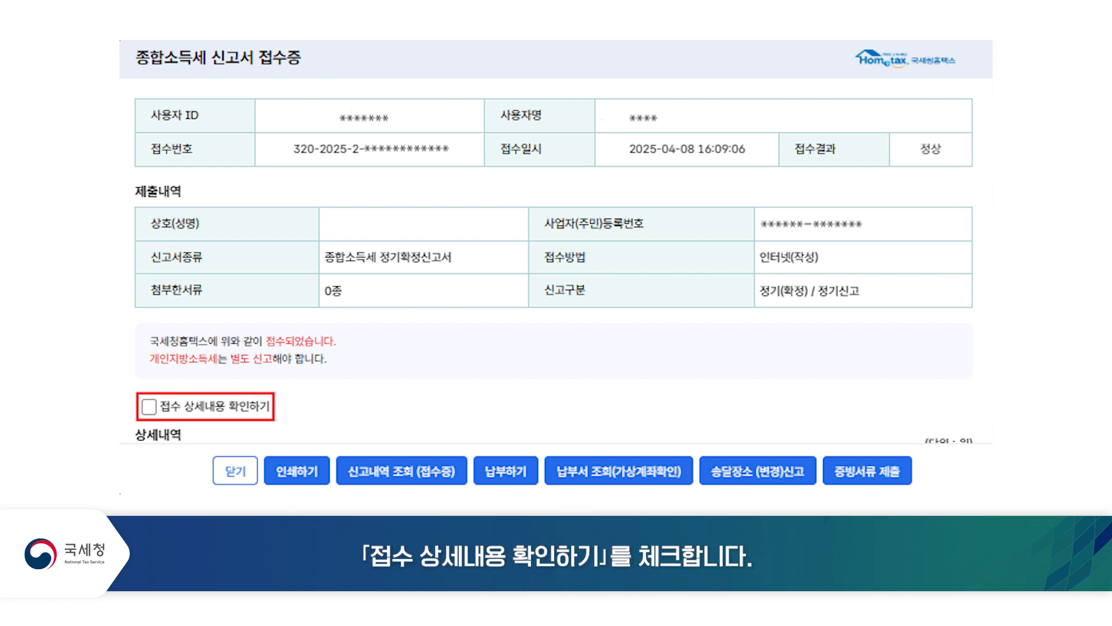
Acknowledge the detailed contents of the filing receipt and look up the submitted return in the filing history.
left_click(149, 407)
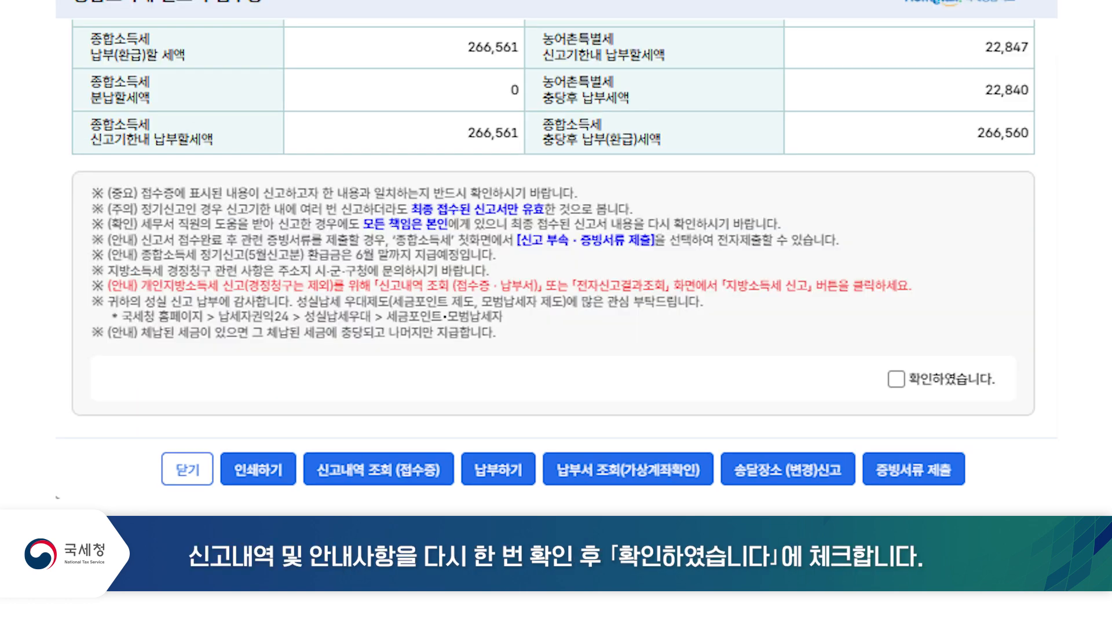
left_click(896, 379)
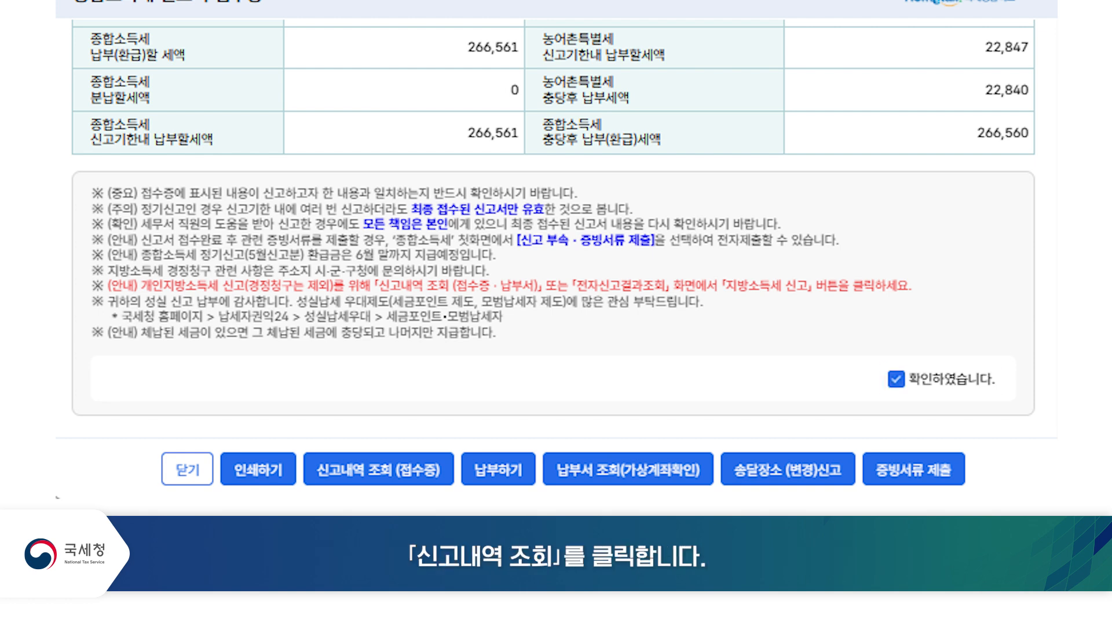
left_click(373, 470)
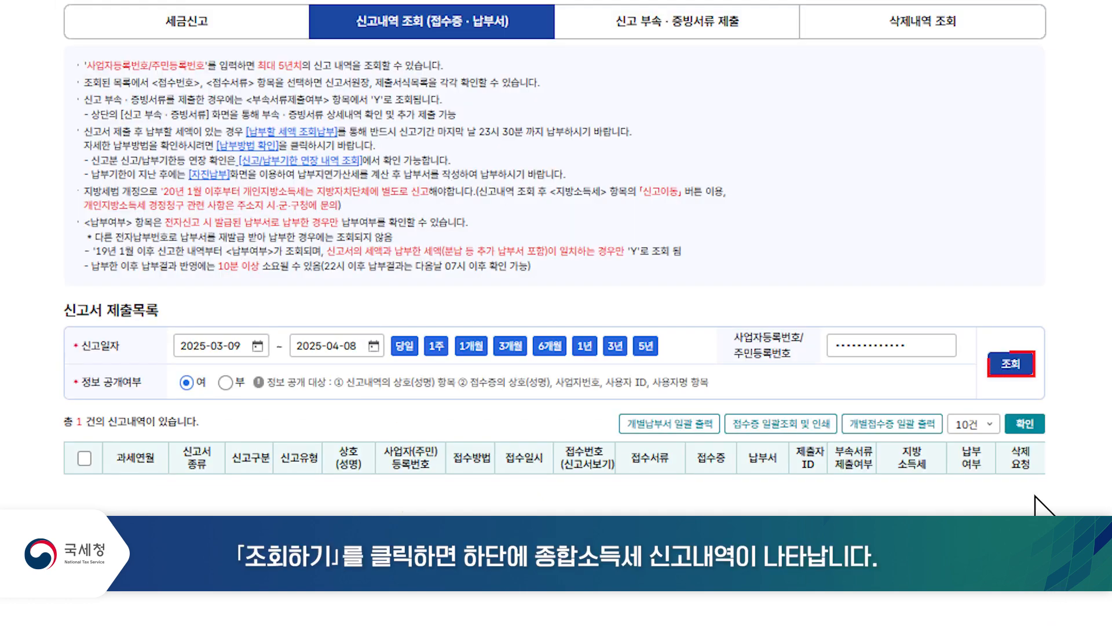
left_click(1015, 374)
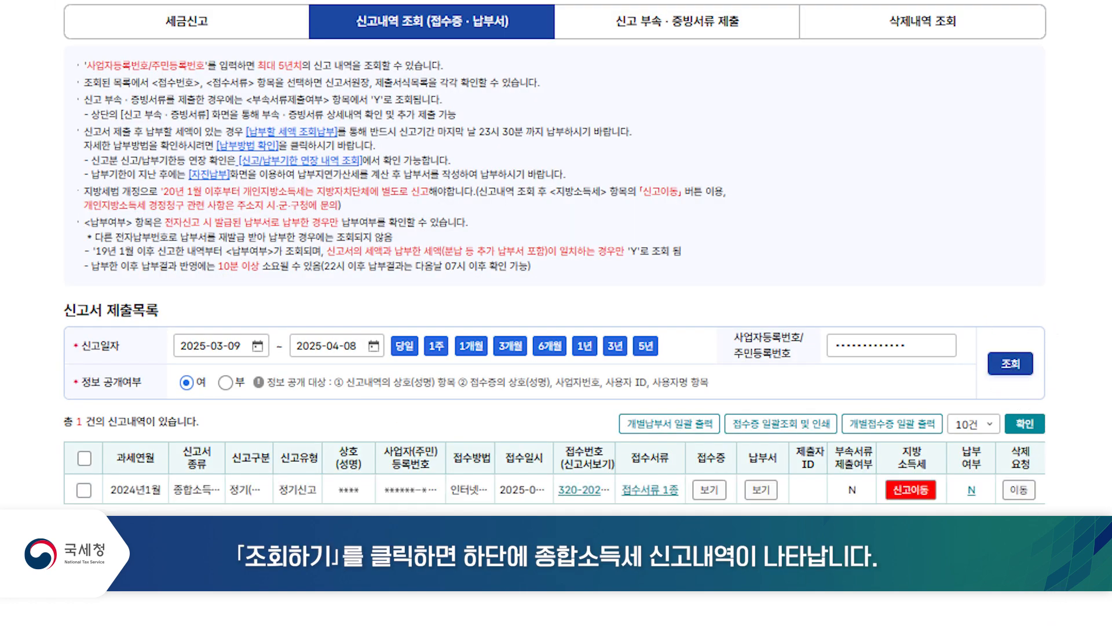